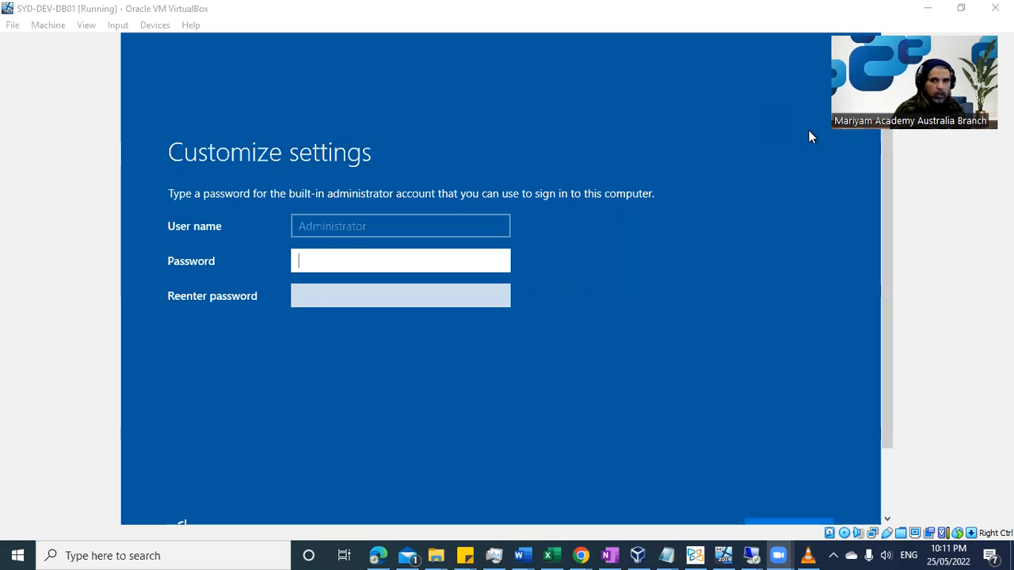
Enter the Administrator password and its confirmation in the setup screen.
left_click(458, 256)
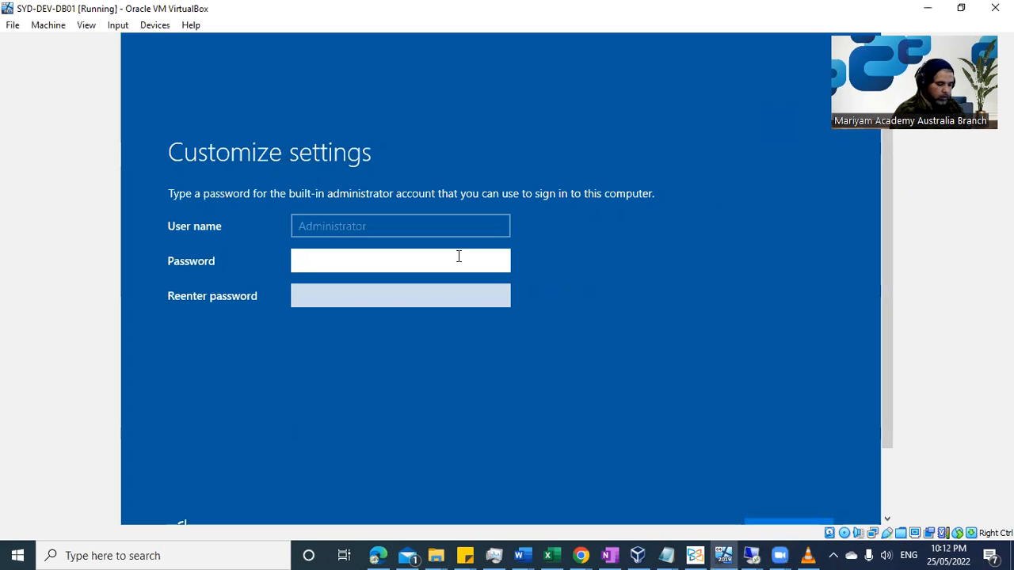
type("Pa$$w0r")
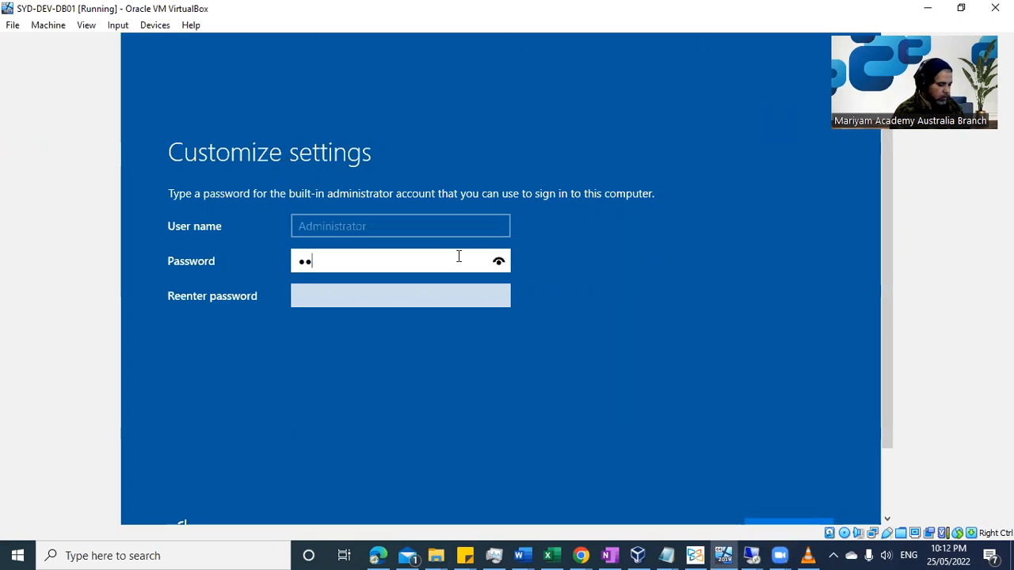
type("d123")
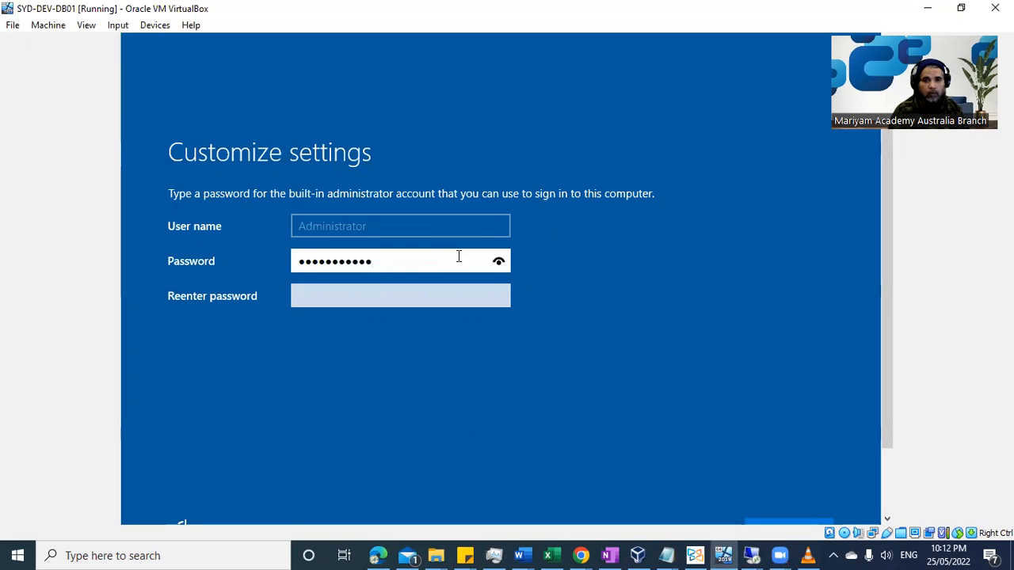
key("Tab")
type("P@ssw0rd1234")
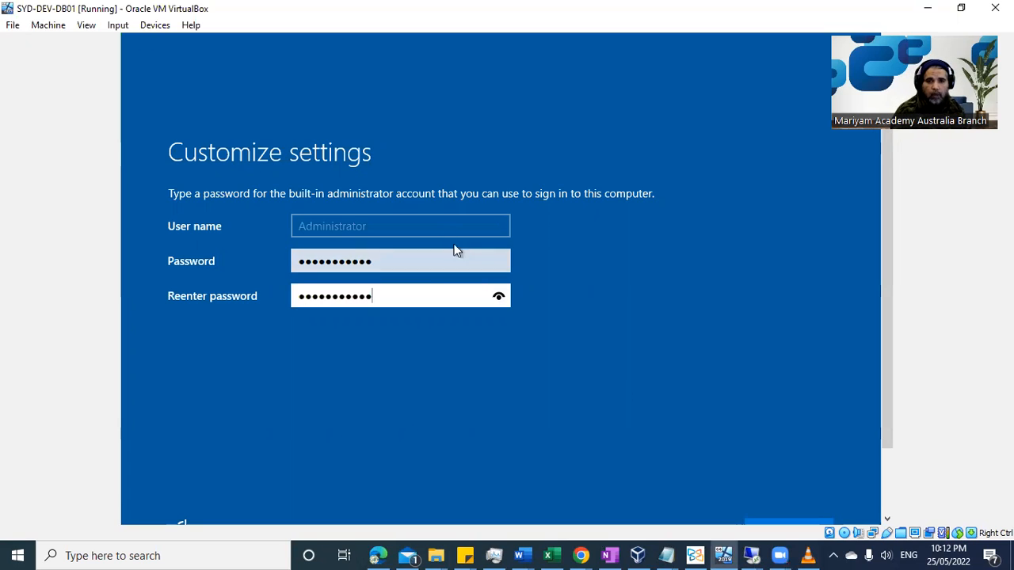
Reveal and check the typed password, then finish the initial Windows setup.
left_click(500, 262)
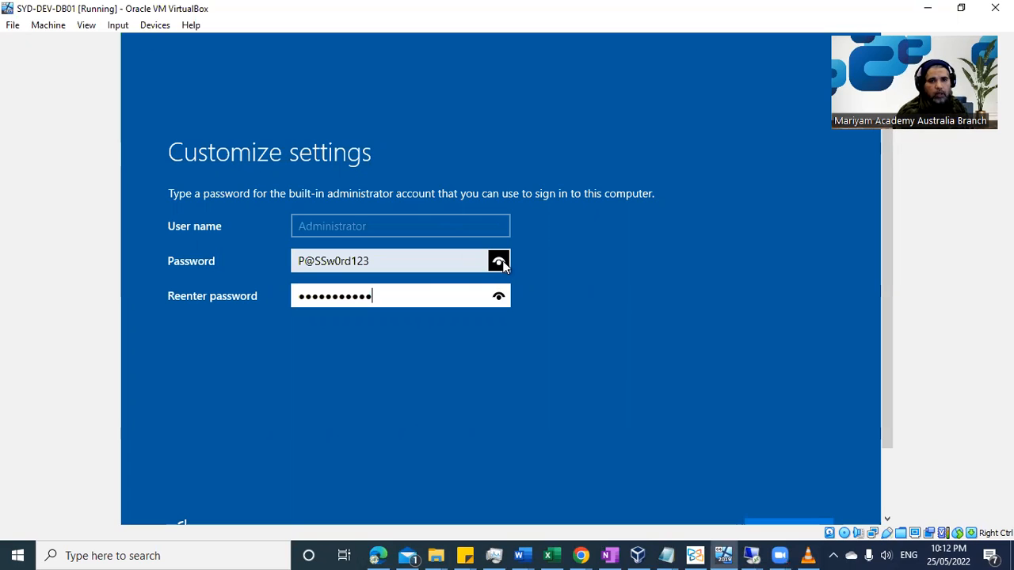
left_click_drag(502, 266, 503, 266)
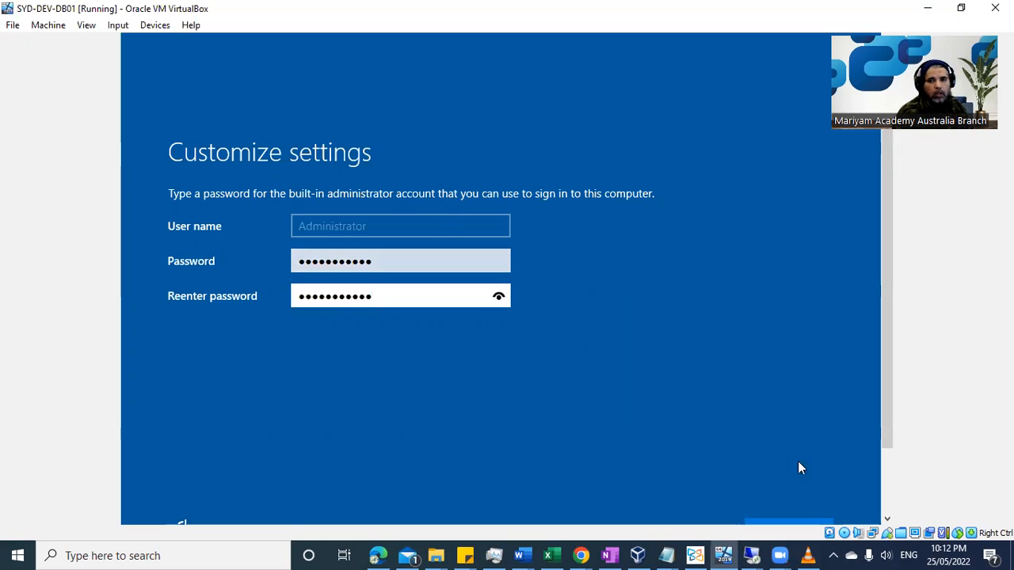
scroll(884, 412, "down", 2)
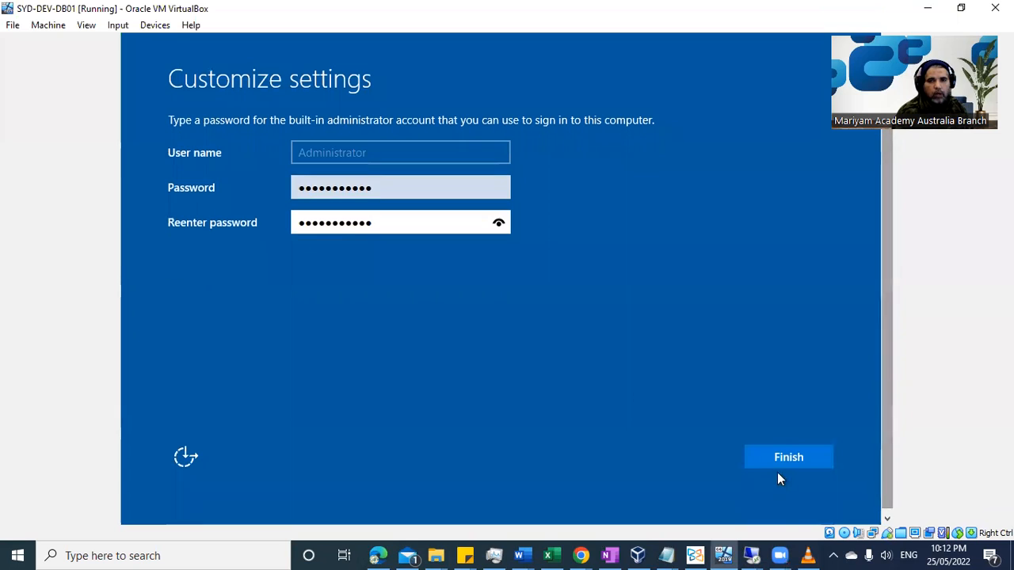
left_click(790, 457)
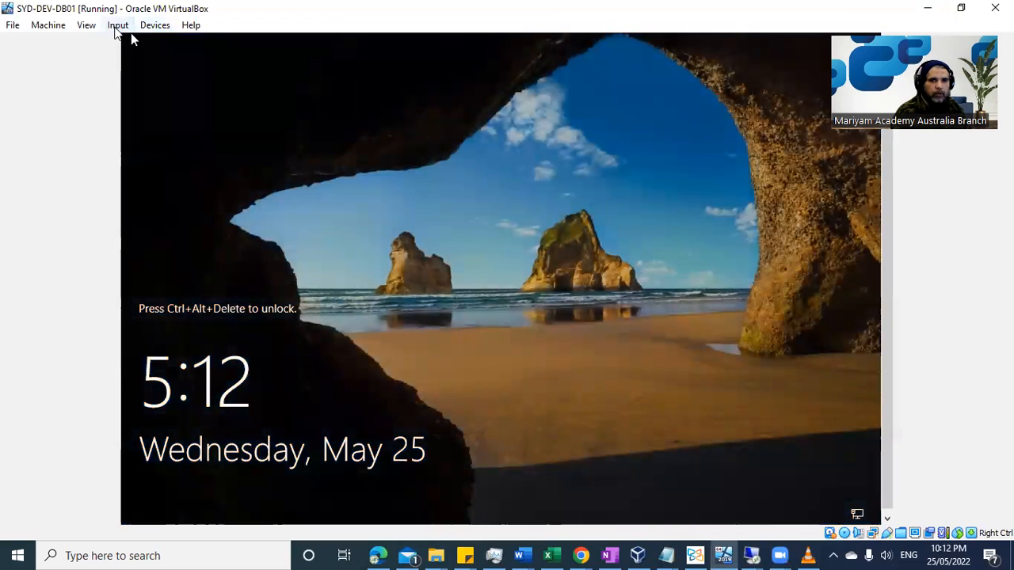
Send Ctrl-Alt-Del to the VM from the Input > Keyboard menu to unlock it.
left_click(118, 25)
mouse_move(161, 46)
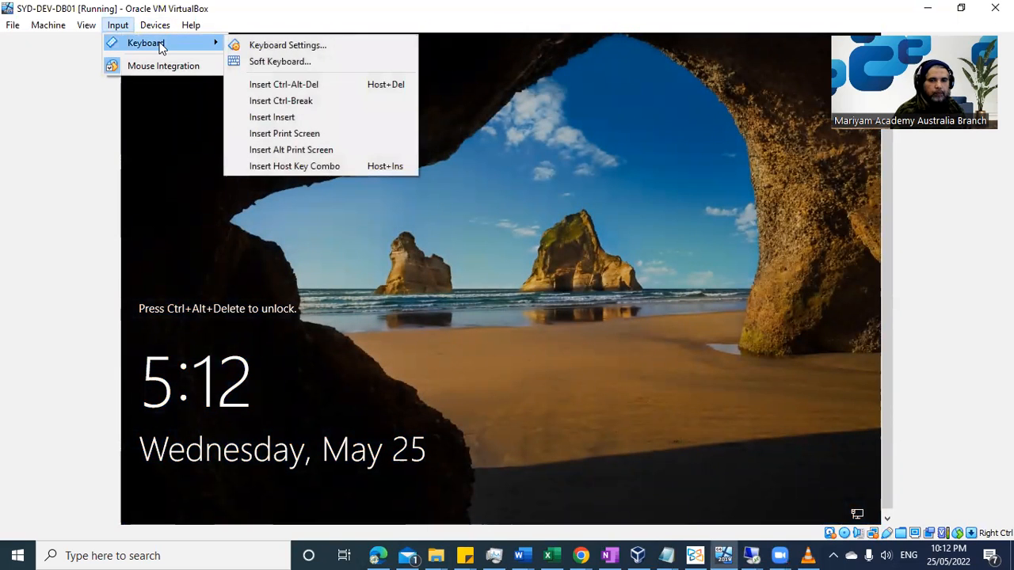
left_click(283, 84)
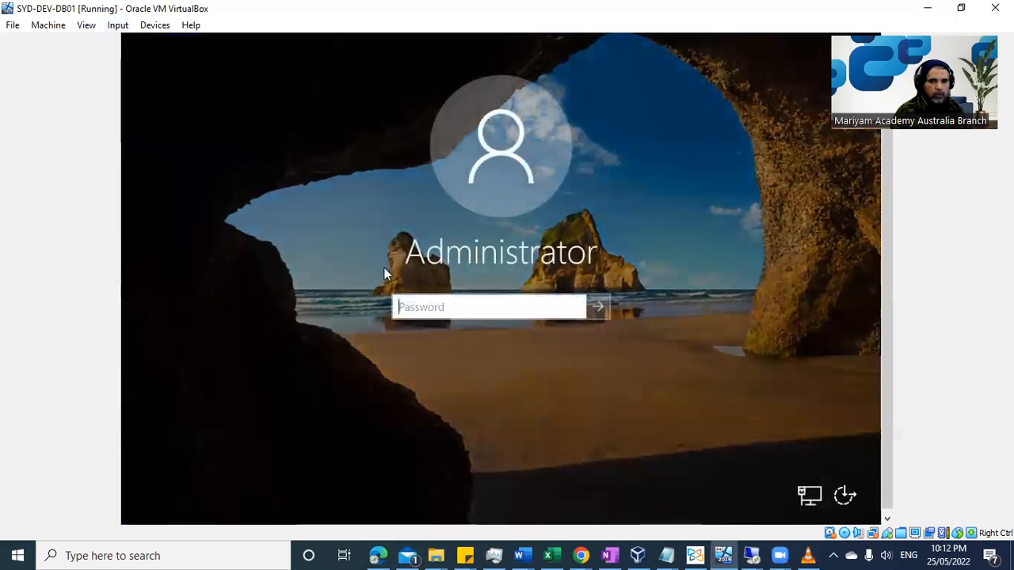
Retype the Administrator password correctly and sign in.
type("P••••••••")
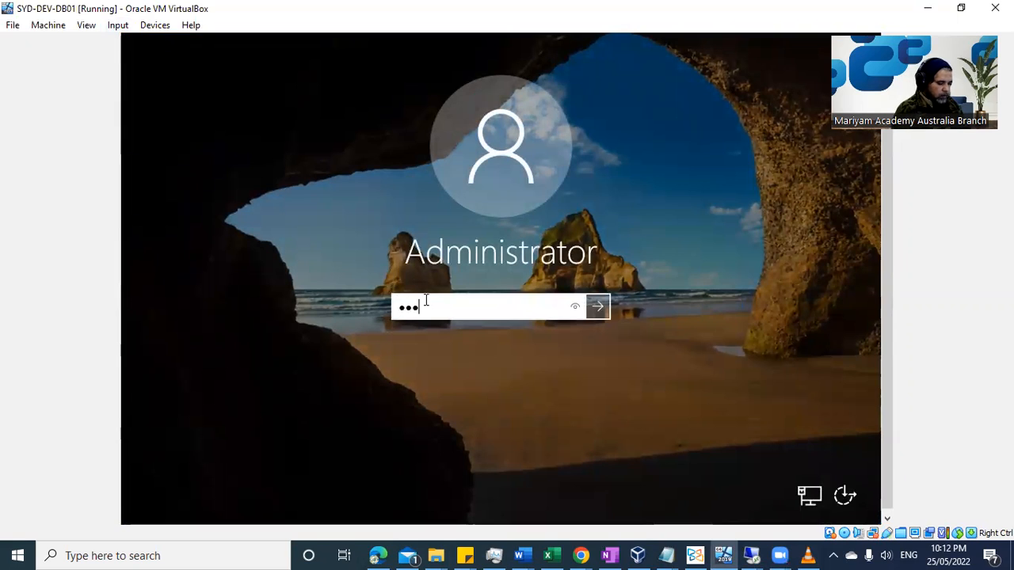
type("•")
key("ctrl+a")
key("BackSpace")
type("•••••••••••")
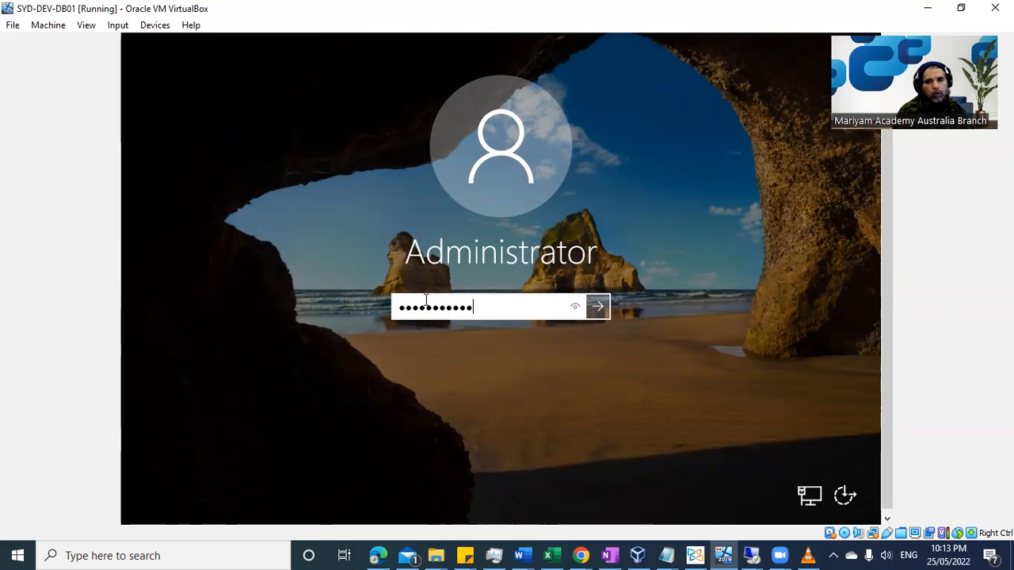
key("Return")
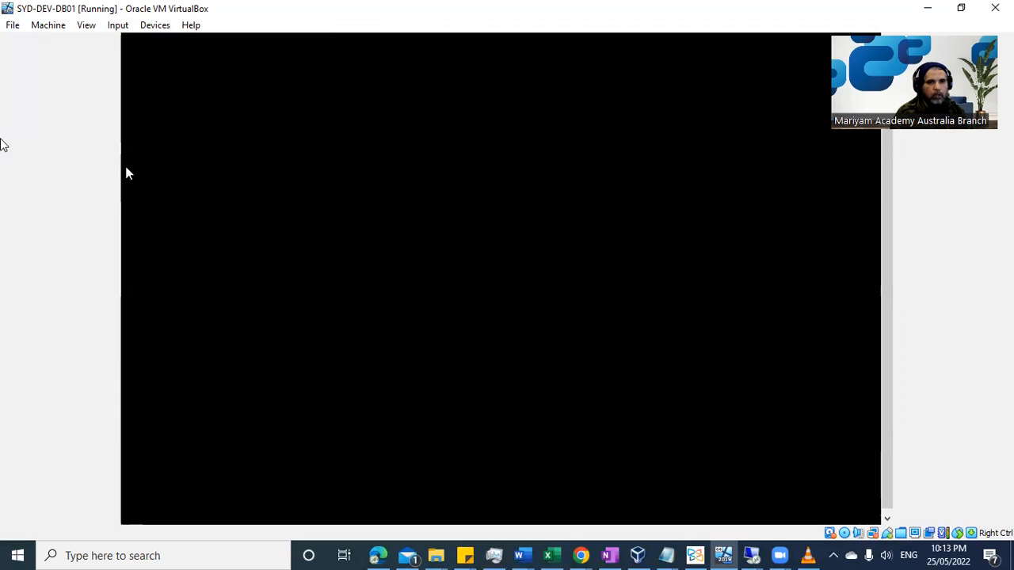
Switch the VM to full-screen mode and allow the PC to be discoverable on the network.
left_click(90, 26)
left_click(101, 43)
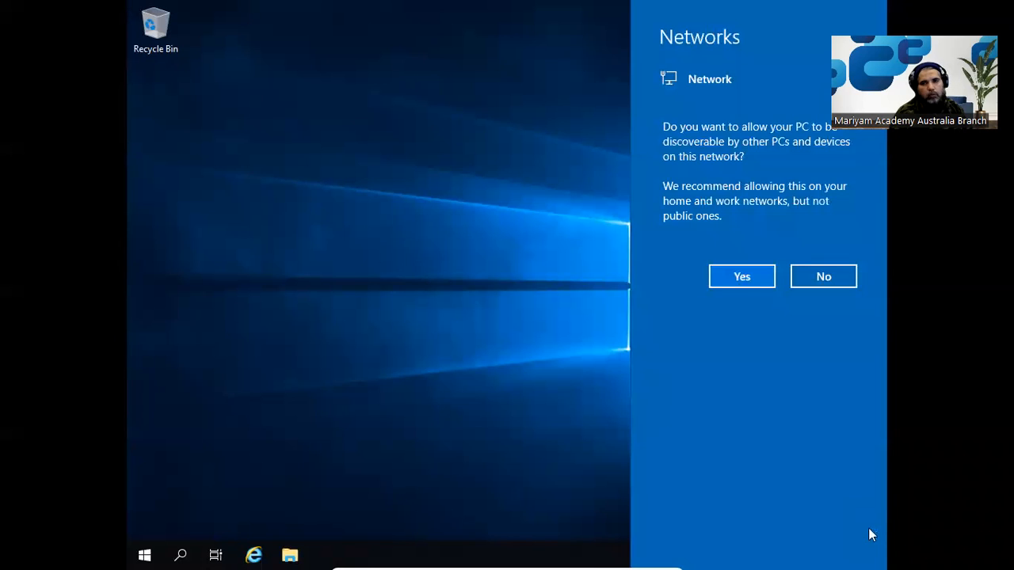
left_click(742, 287)
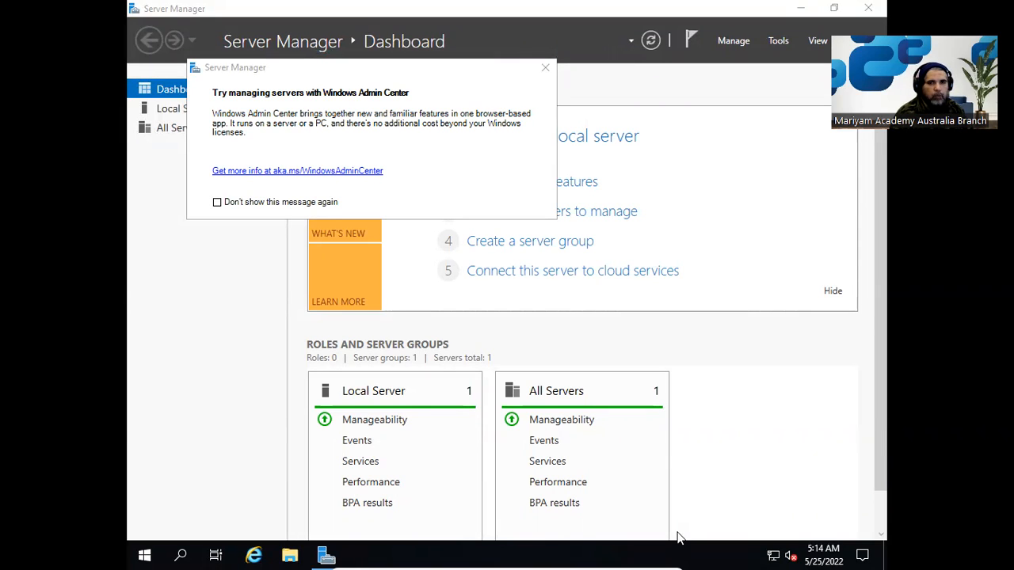
Dismiss the Windows Admin Center prompt and return to the Server Manager dashboard.
left_click(547, 68)
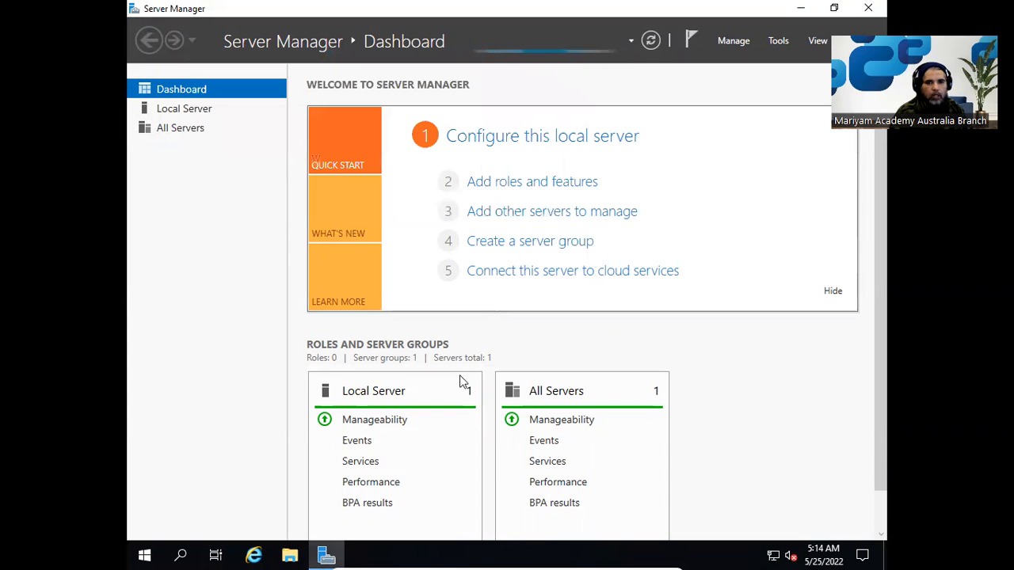
left_click(144, 555)
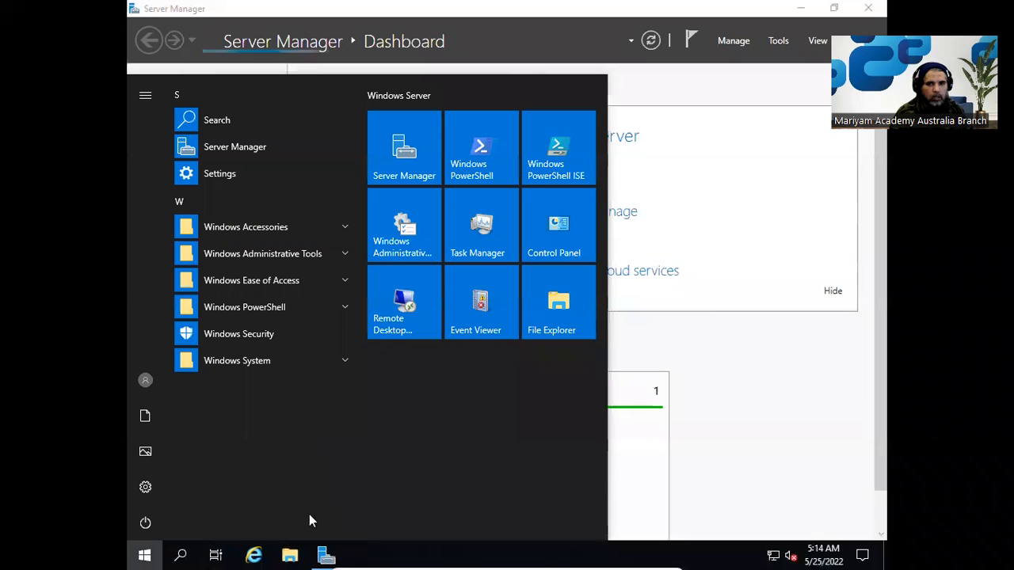
left_click(762, 396)
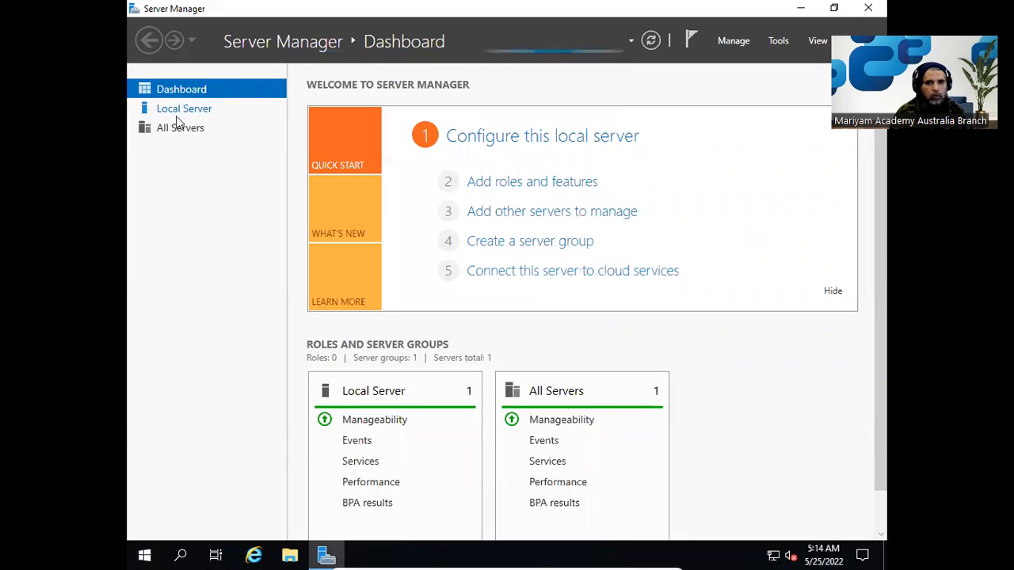
left_click(176, 114)
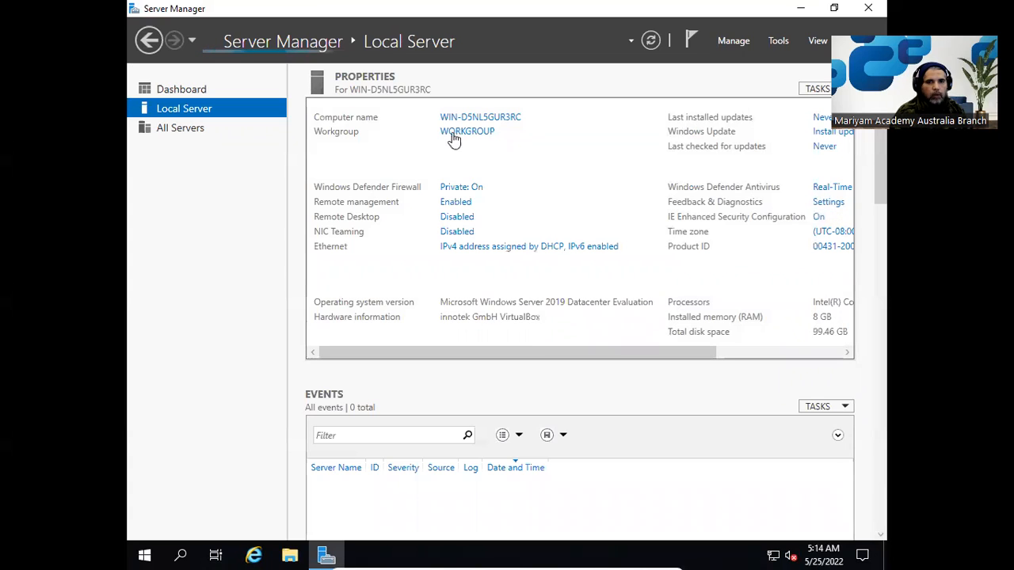
left_click(487, 117)
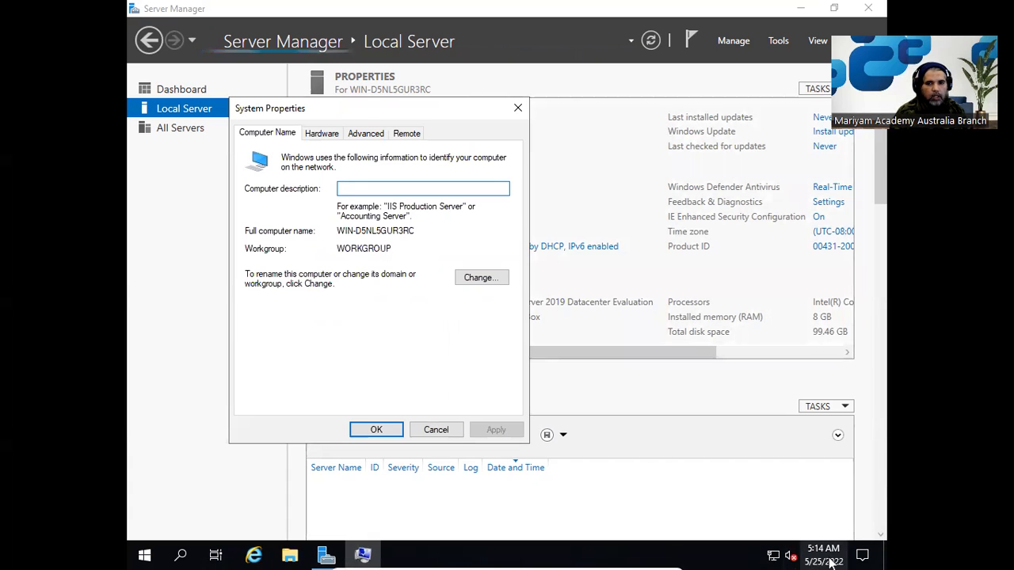
mouse_move(832, 562)
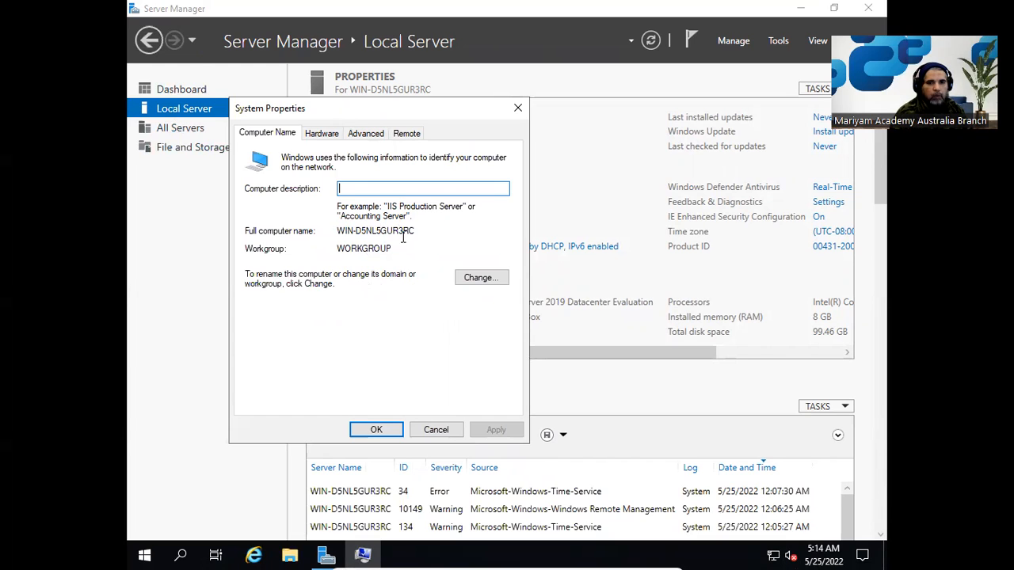
left_click(436, 430)
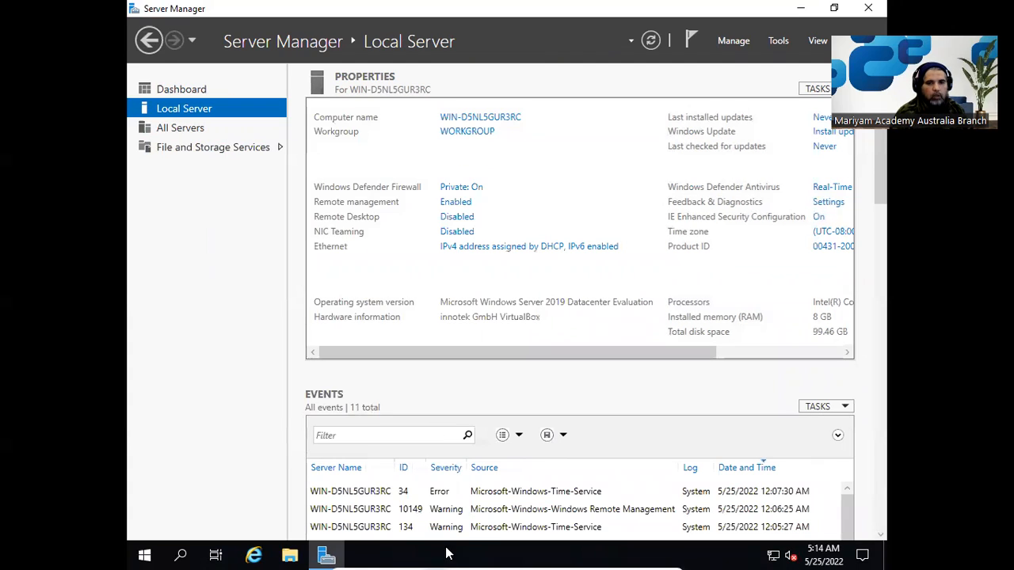
left_click(290, 556)
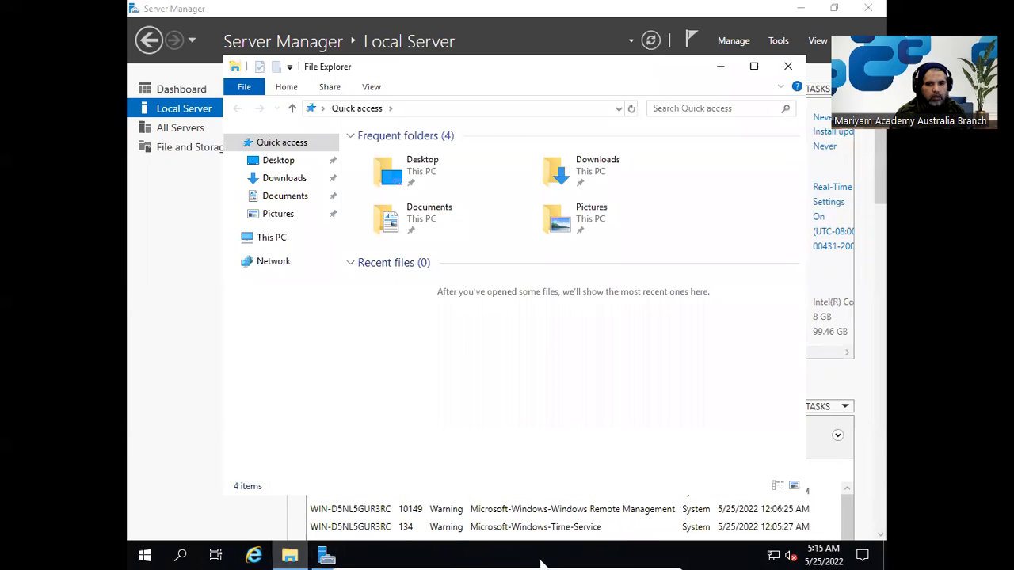
Take the VM out of full-screen so it runs in a normal window.
mouse_move(545, 555)
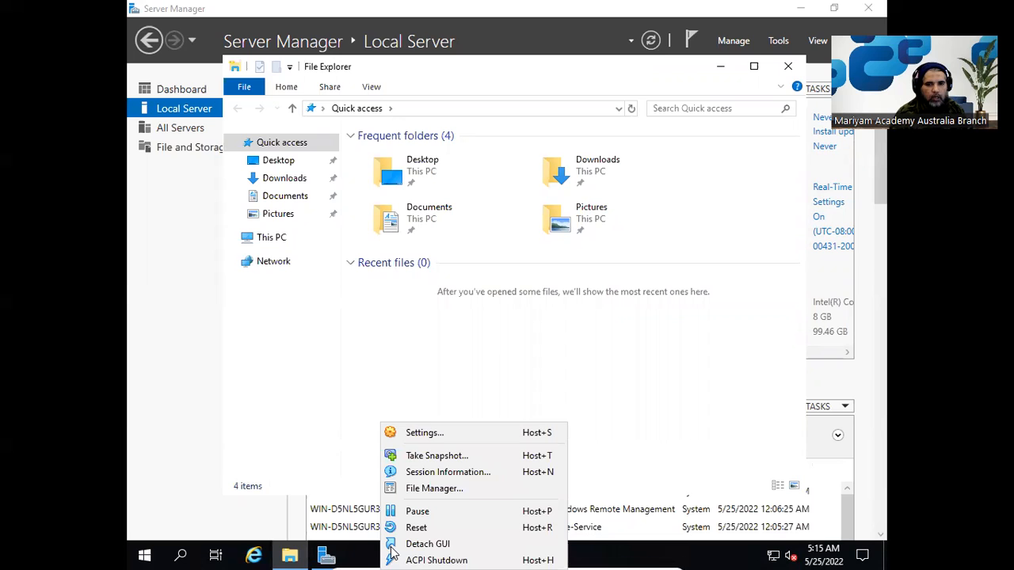
left_click(623, 551)
left_click(631, 554)
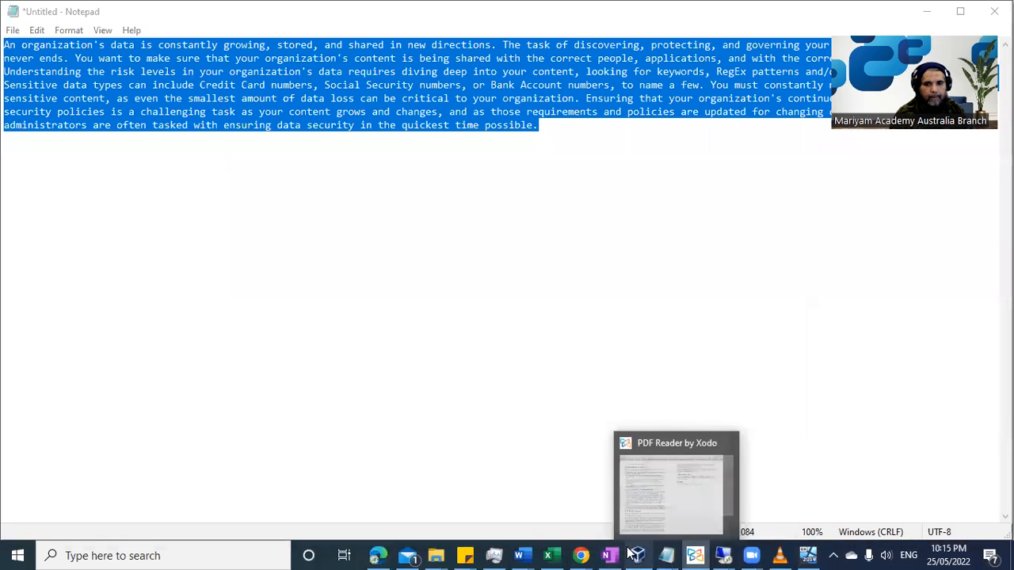
left_click(807, 554)
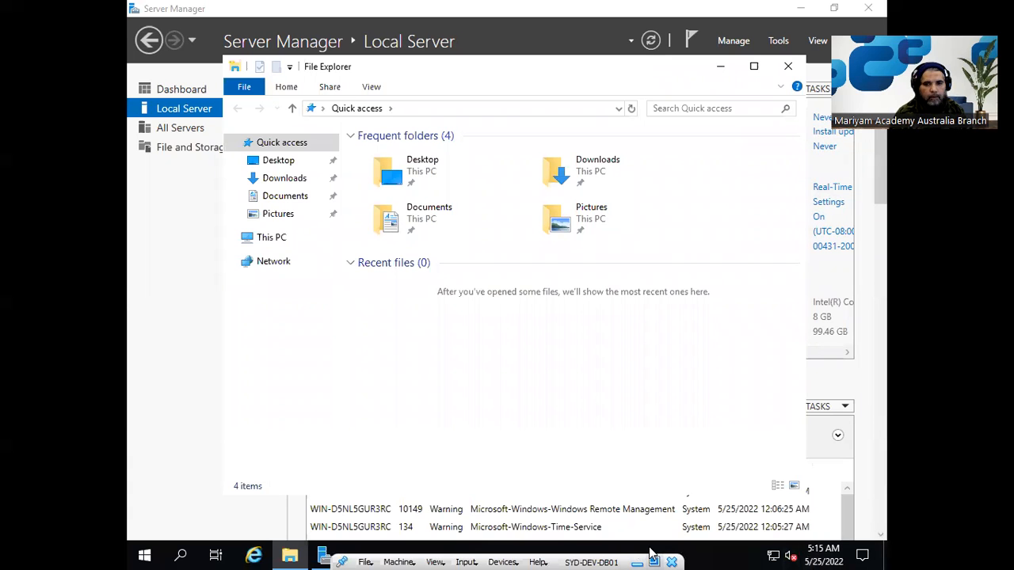
left_click(653, 559)
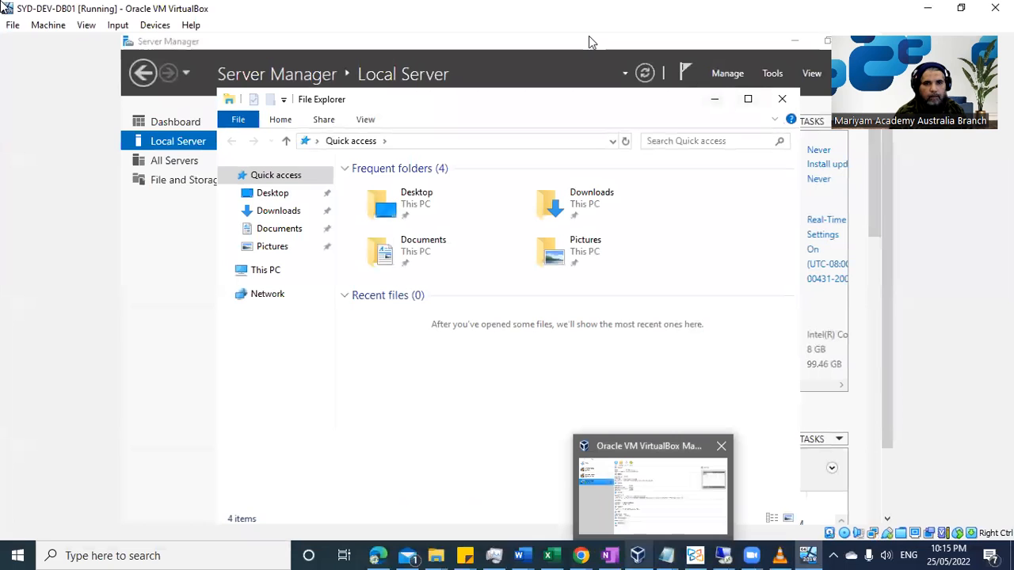
left_click(87, 25)
mouse_move(115, 30)
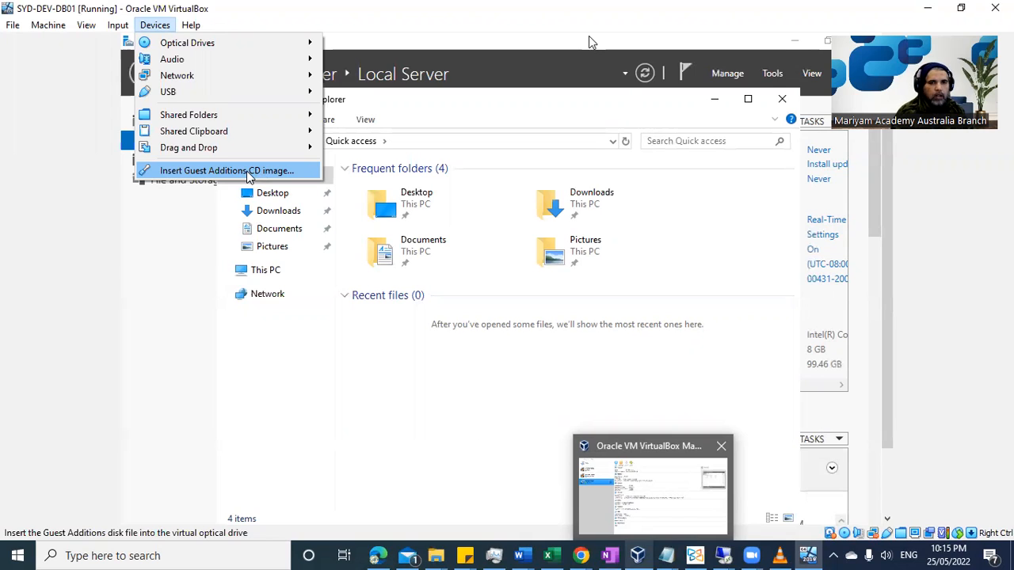
Insert the Guest Additions CD image and open CD Drive (D:) in a maximized File Explorer.
left_click(248, 172)
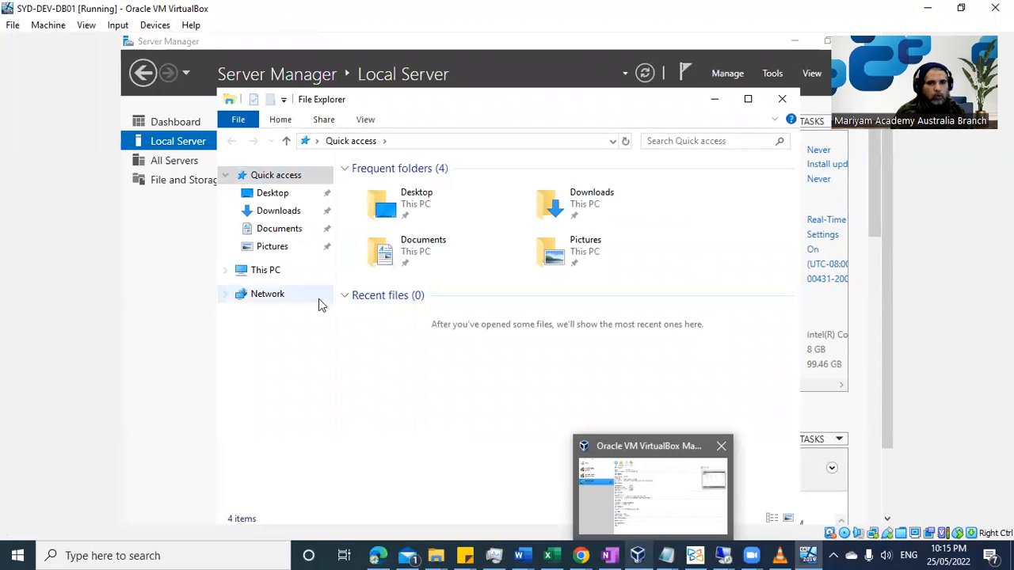
left_click(268, 272)
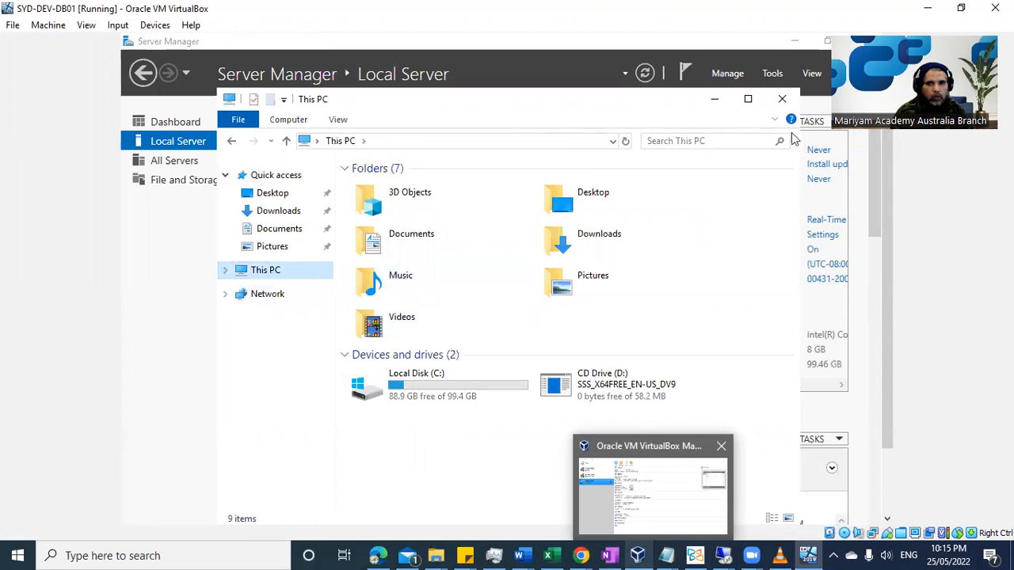
left_click(748, 100)
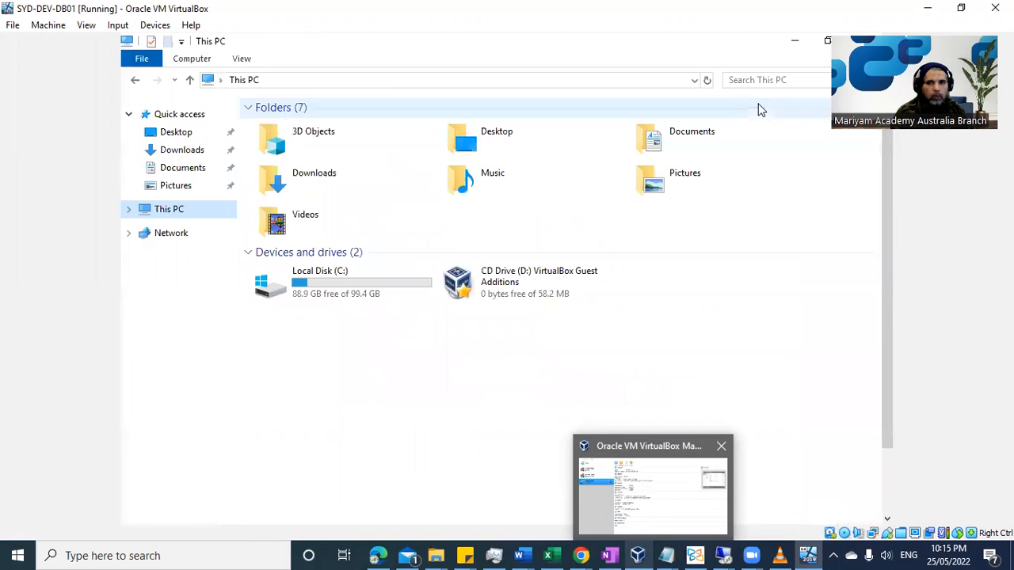
right_click(511, 288)
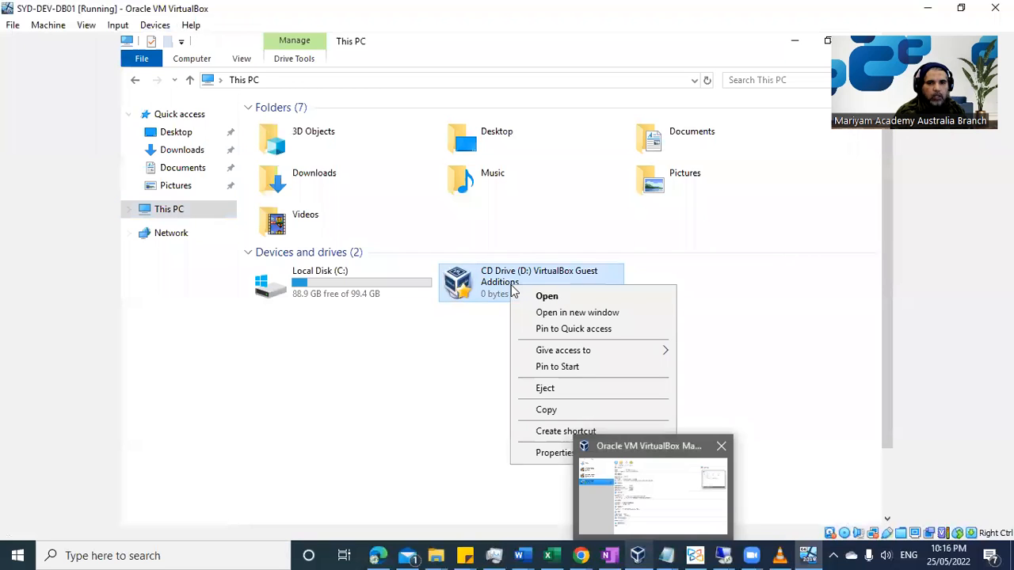
left_click(557, 298)
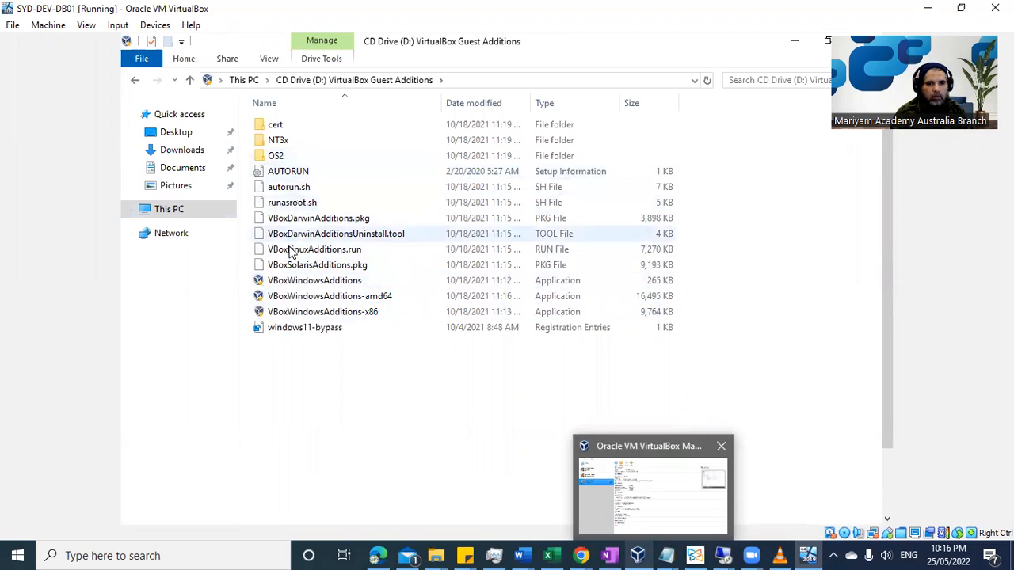
right_click(361, 299)
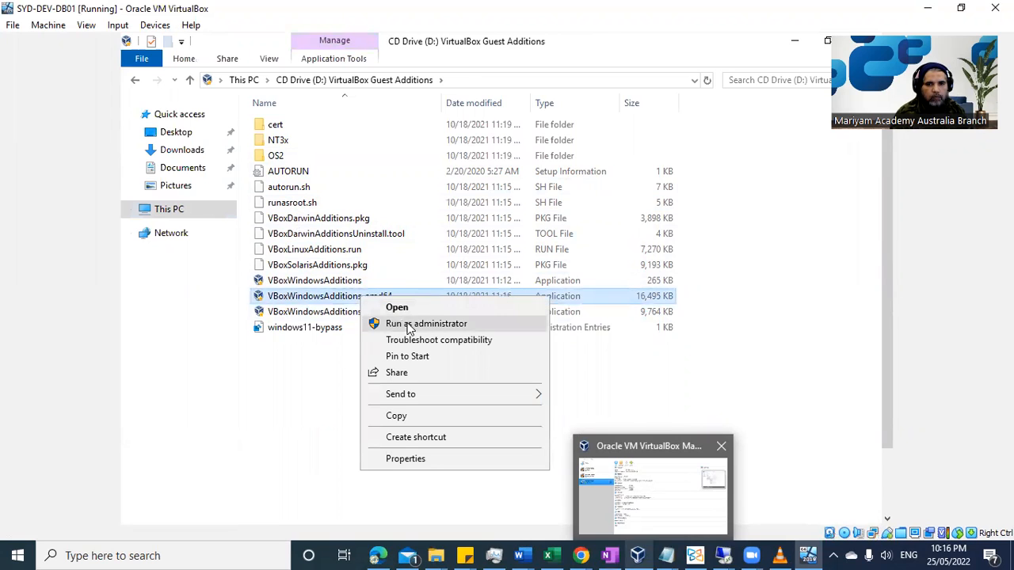
Run VBoxWindowsAdditions-amd64 as administrator and keep the default installation folder.
left_click(410, 324)
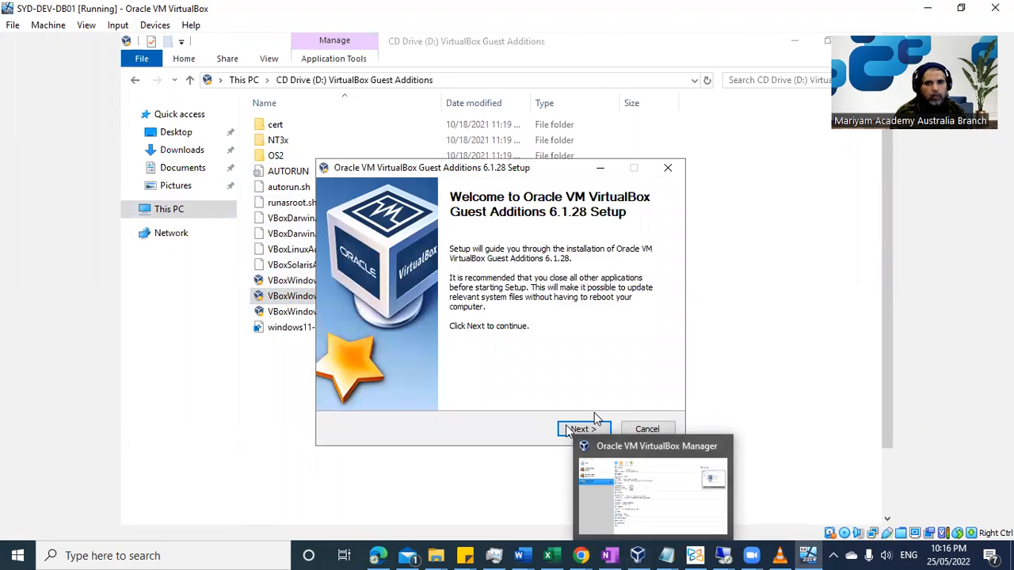
left_click_drag(448, 173, 380, 156)
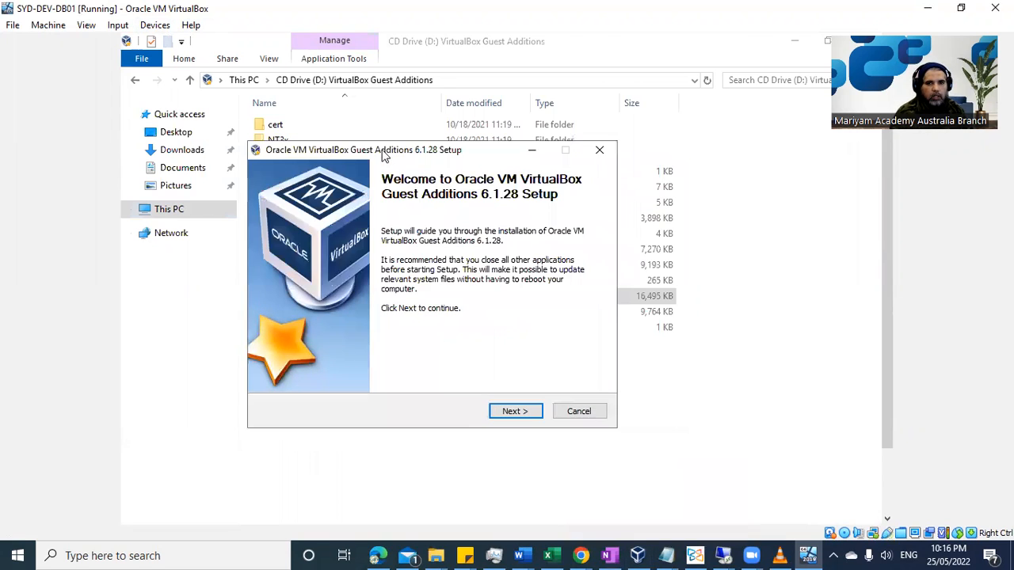
left_click(517, 414)
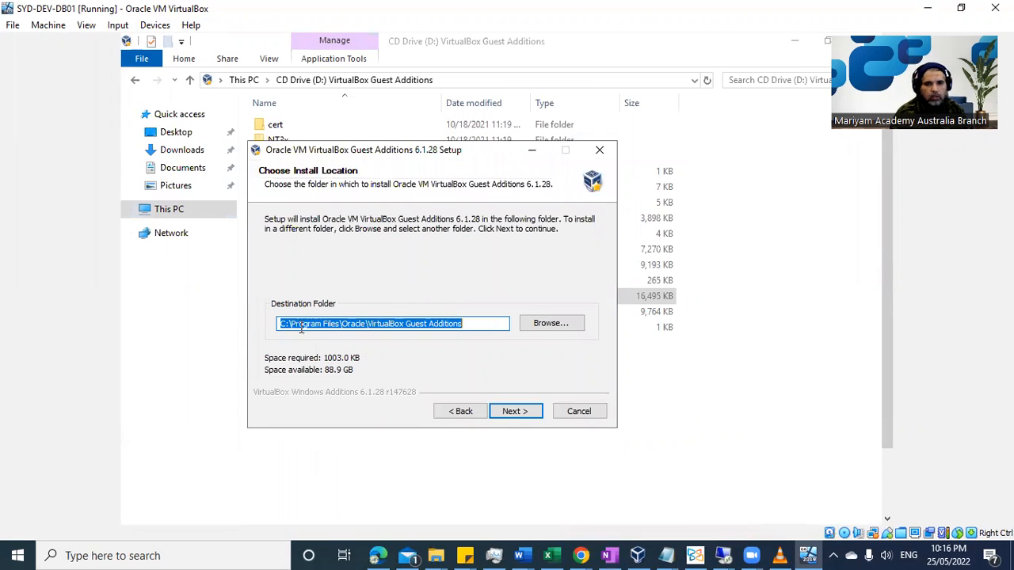
left_click(528, 417)
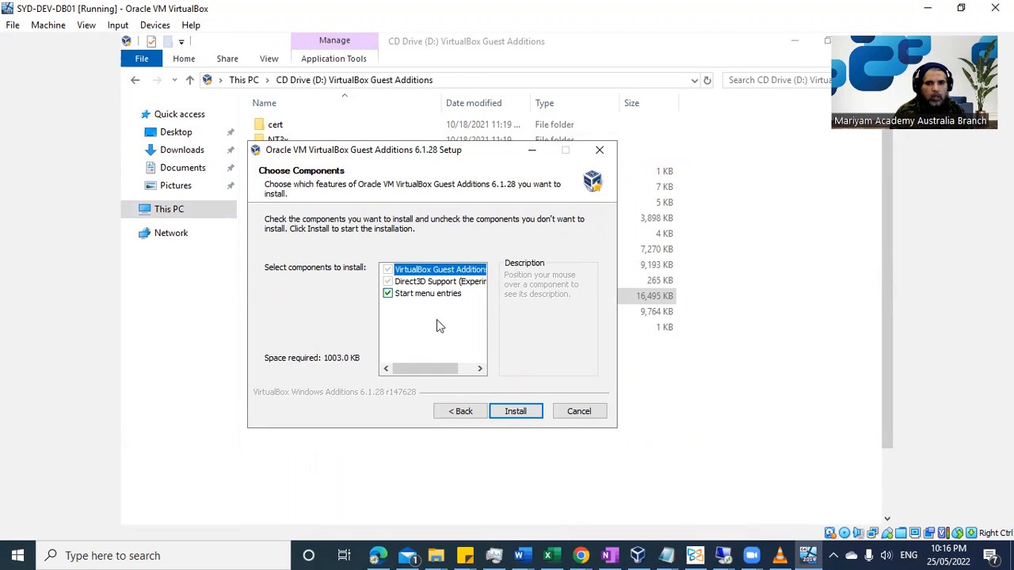
Install Guest Additions 6.1.28 without Start menu entries, allowing the Oracle driver.
left_click(436, 294)
left_click(518, 411)
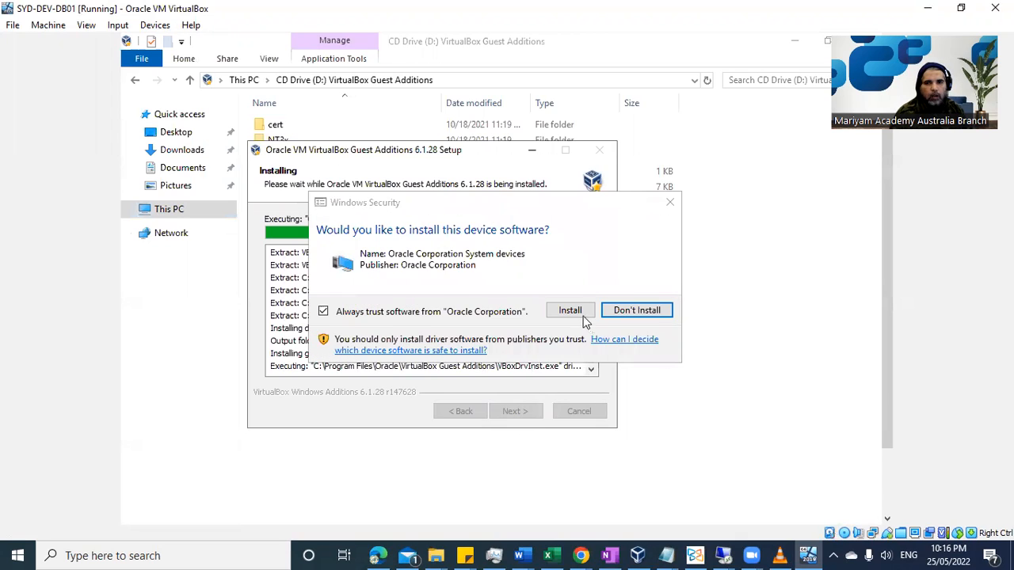
left_click(572, 310)
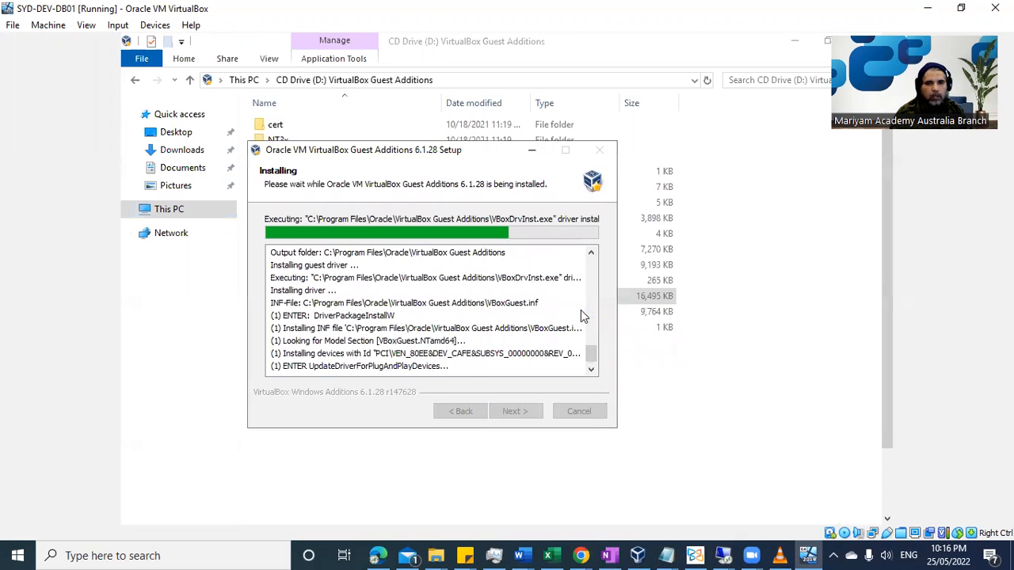
left_click_drag(376, 159, 312, 158)
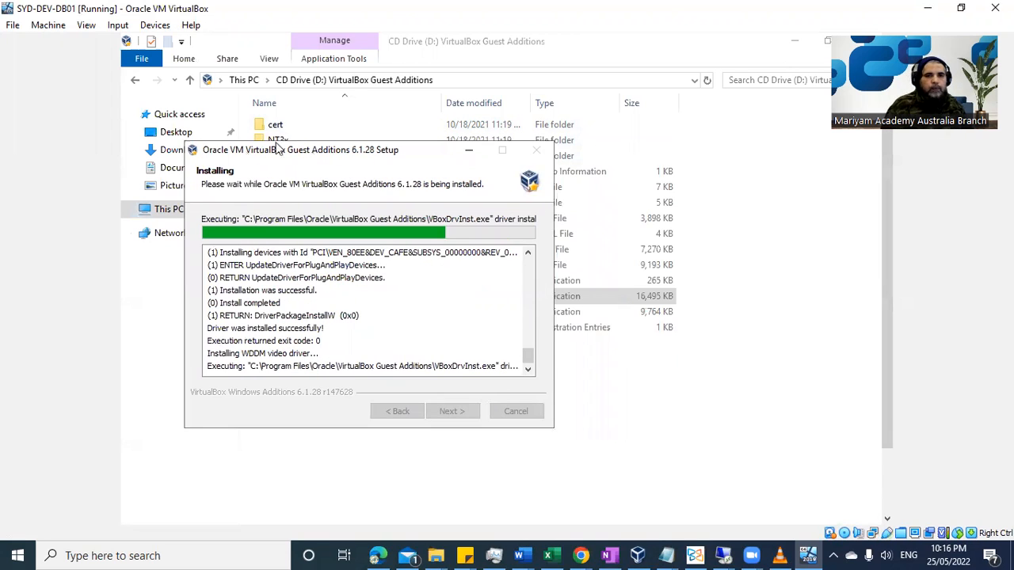